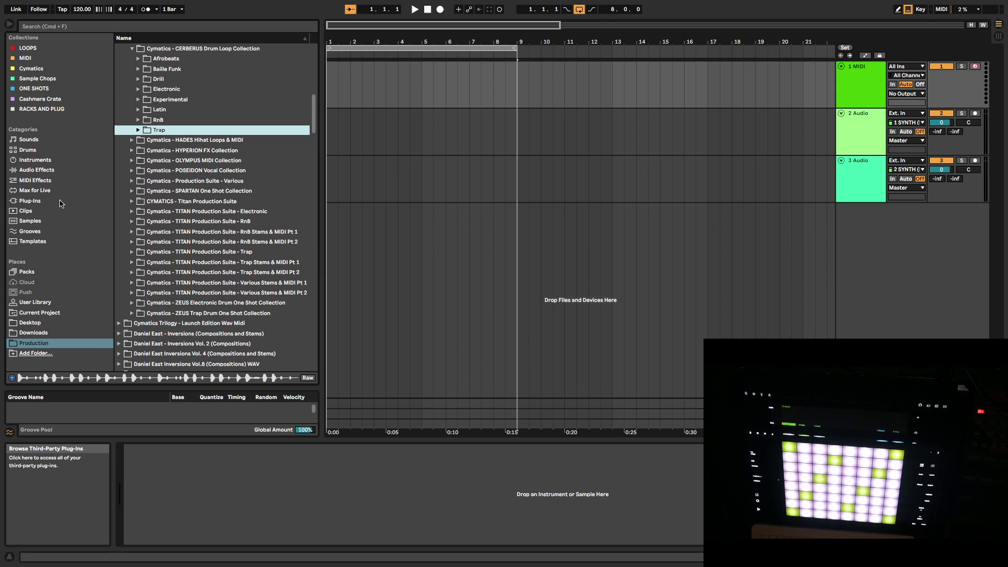
Step: Load External Instrument from the Instruments browser onto track 1
left_click(34, 159)
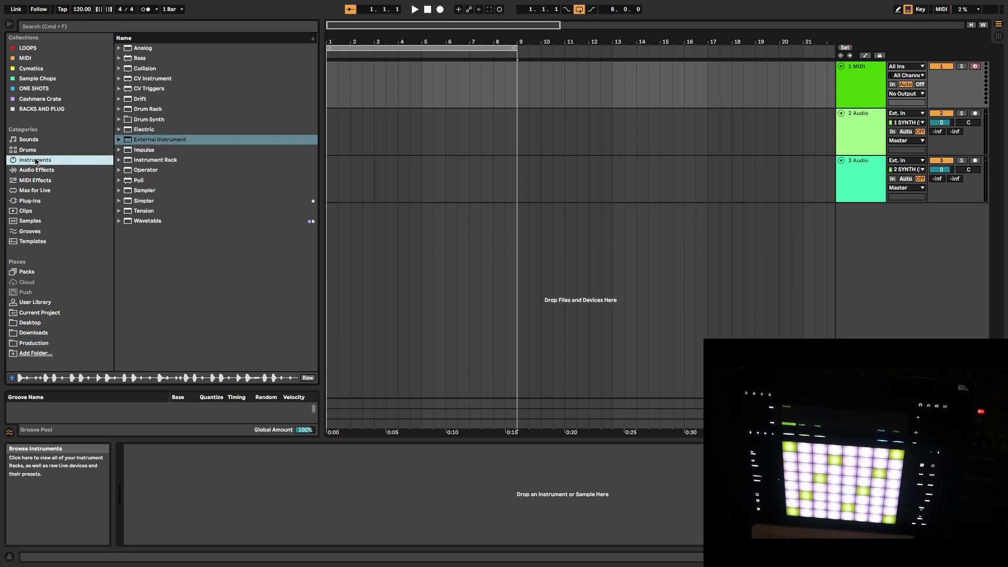
double_click(149, 141)
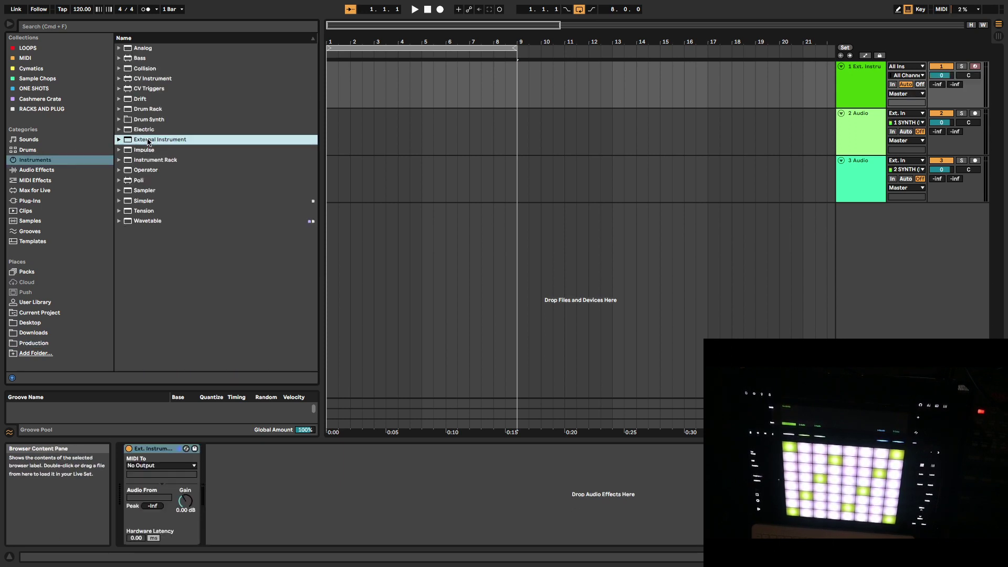
Step: Open the External Instrument's MIDI To destination list
left_click(170, 466)
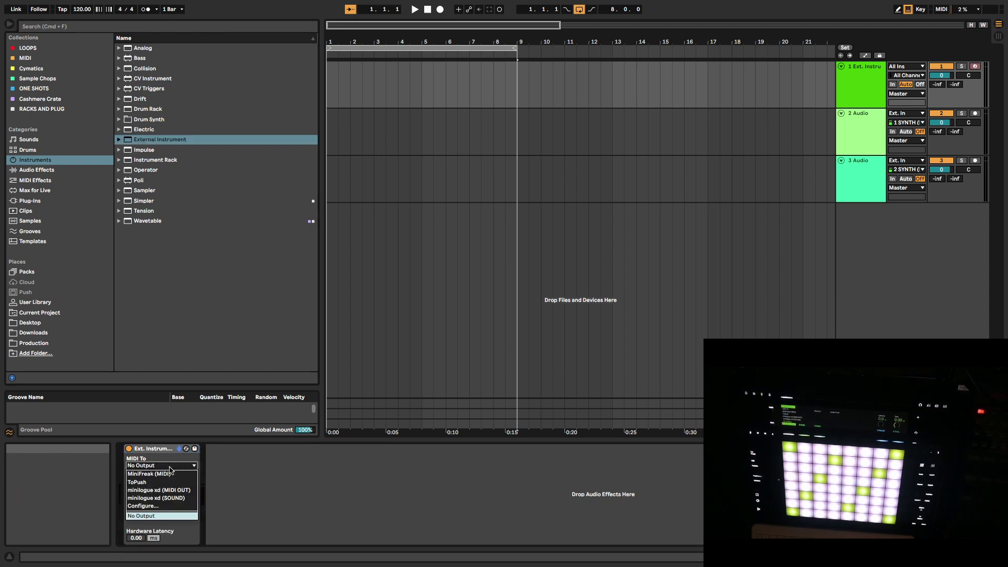
Step: Route the External Instrument's MIDI to minilogue xd (SOUND)
left_click(152, 498)
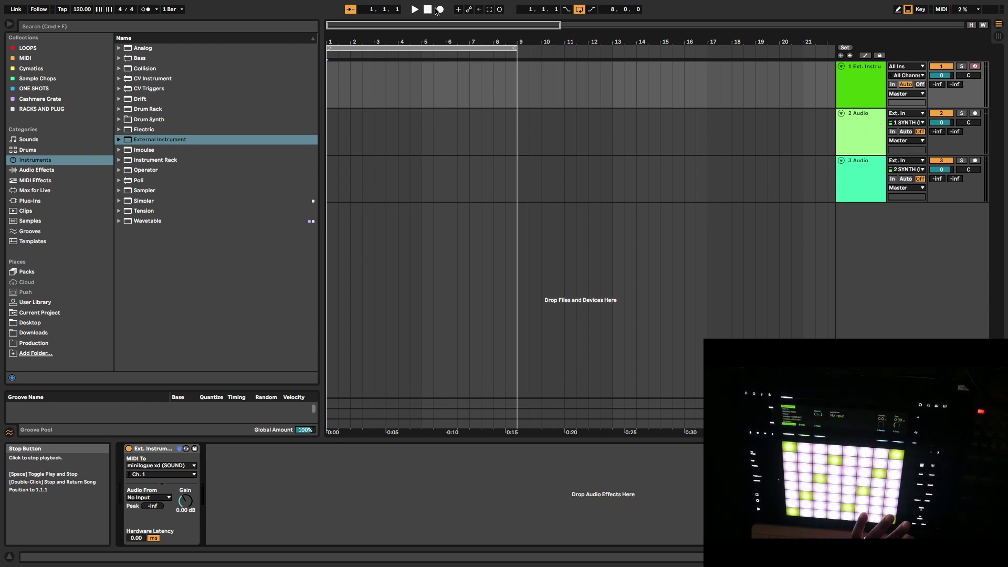
Step: Record a four-bar MIDI part into the arrangement on track 1, then stop
left_click(440, 9)
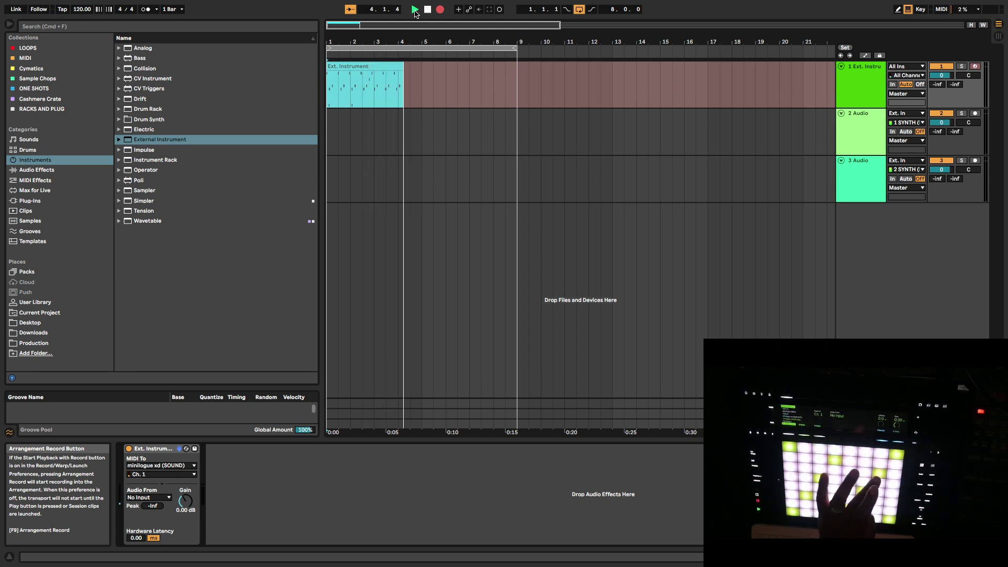
key("space")
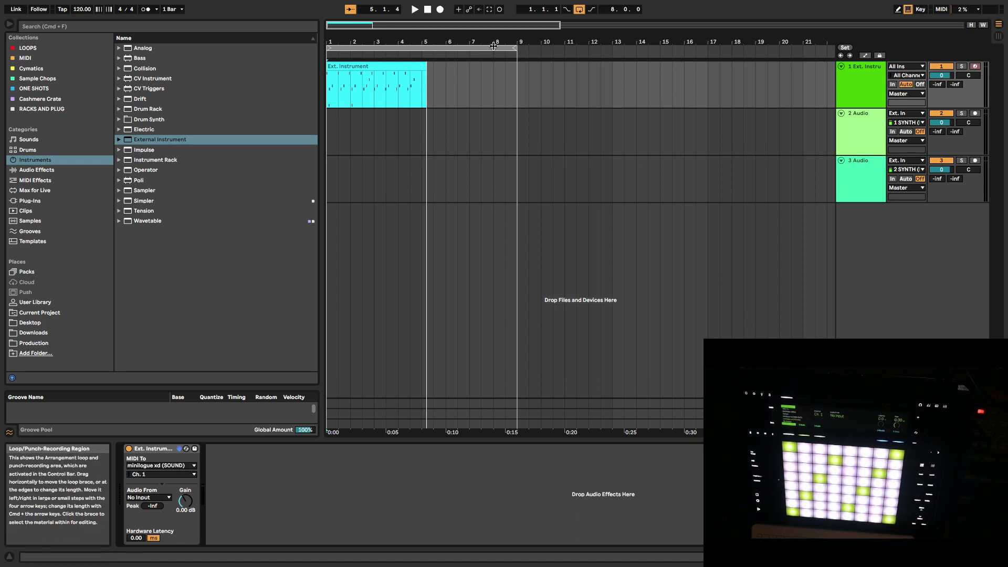
Step: Shorten the loop to end at bar 5 and open the clip in an enlarged note editor
left_click_drag(512, 51, 423, 67)
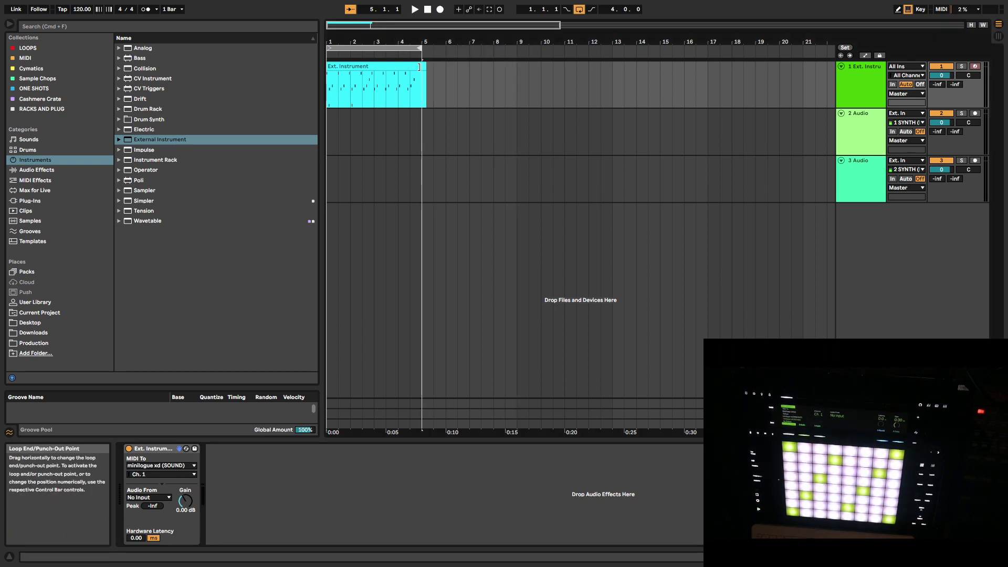
double_click(405, 67)
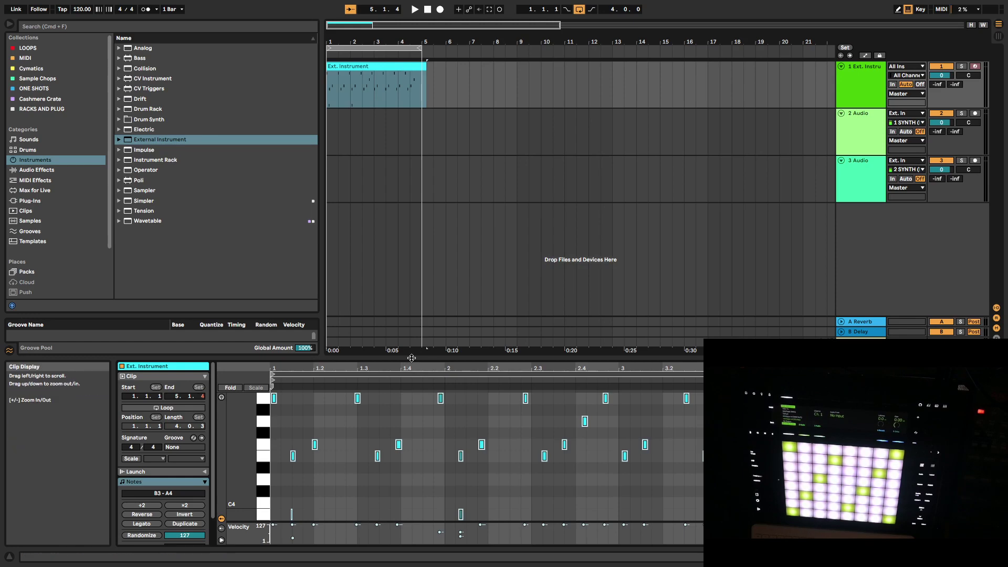
left_click_drag(420, 361, 415, 132)
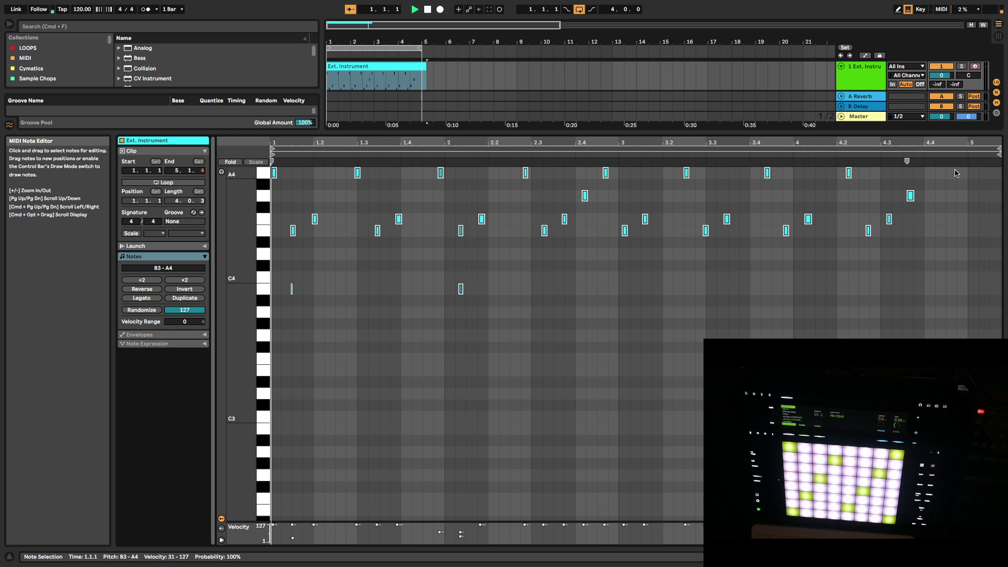
key("space")
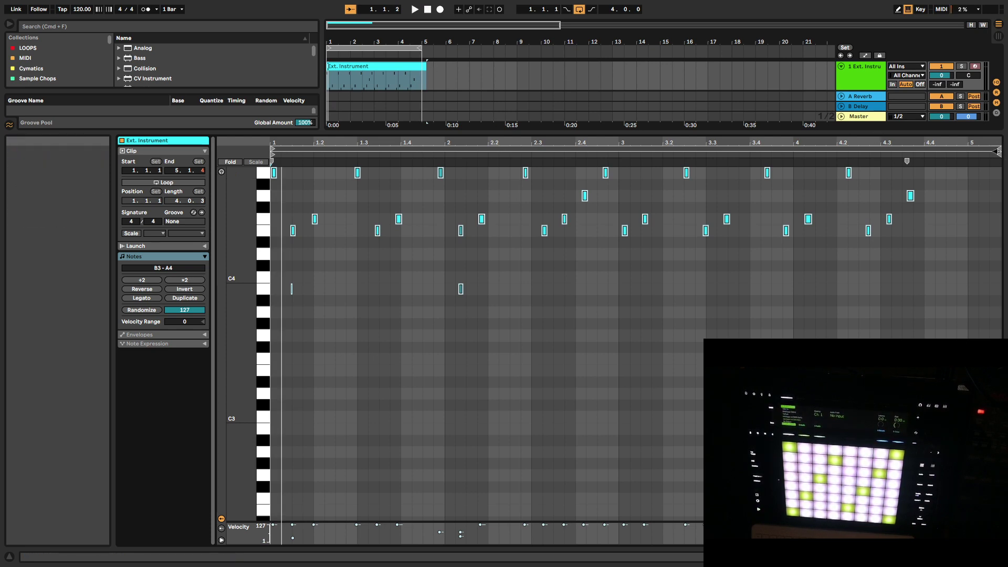
Step: Set the clip's end at bar 5 and select all its notes during playback
left_click_drag(999, 150, 963, 152)
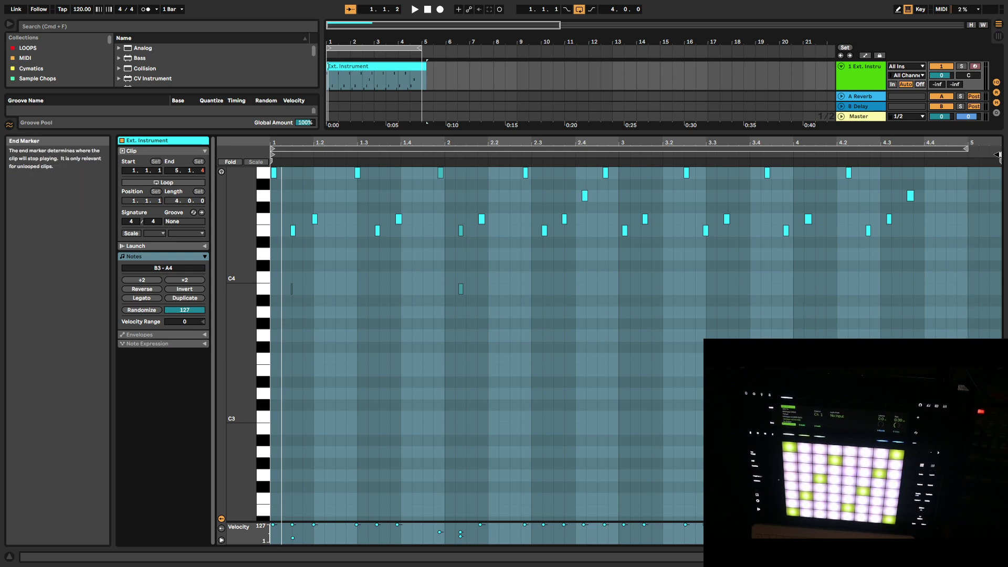
key("space")
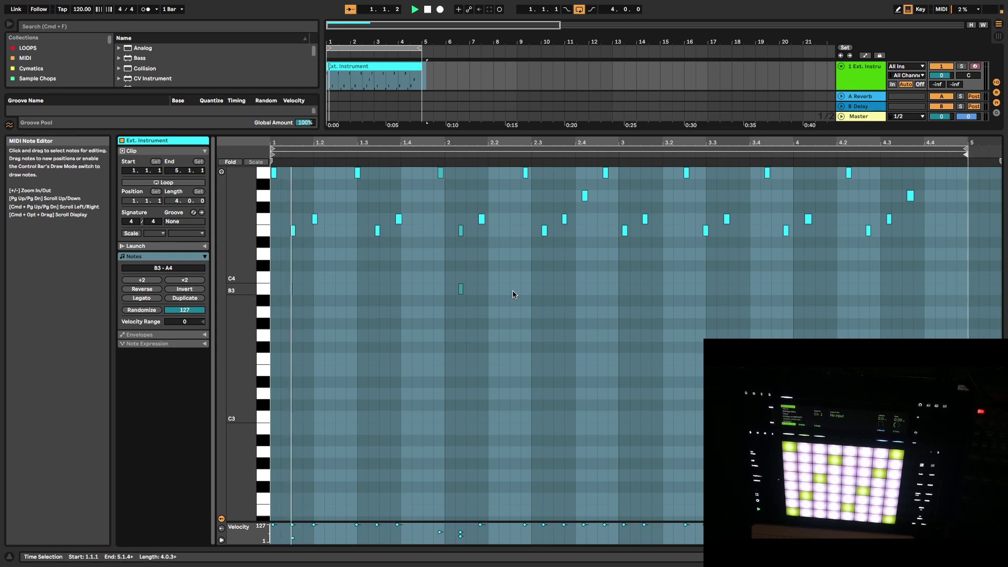
left_click(351, 297)
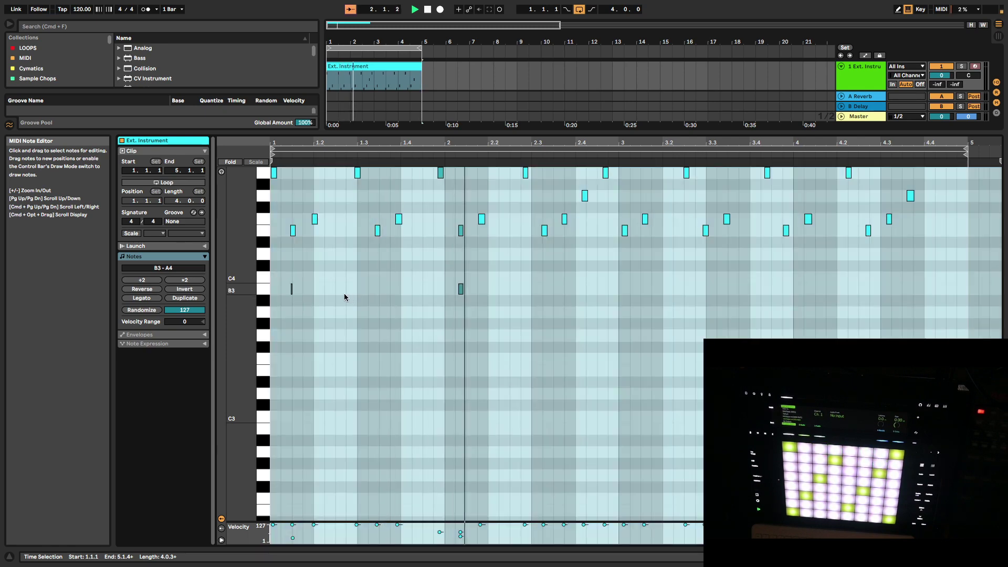
left_click_drag(956, 176, 265, 381)
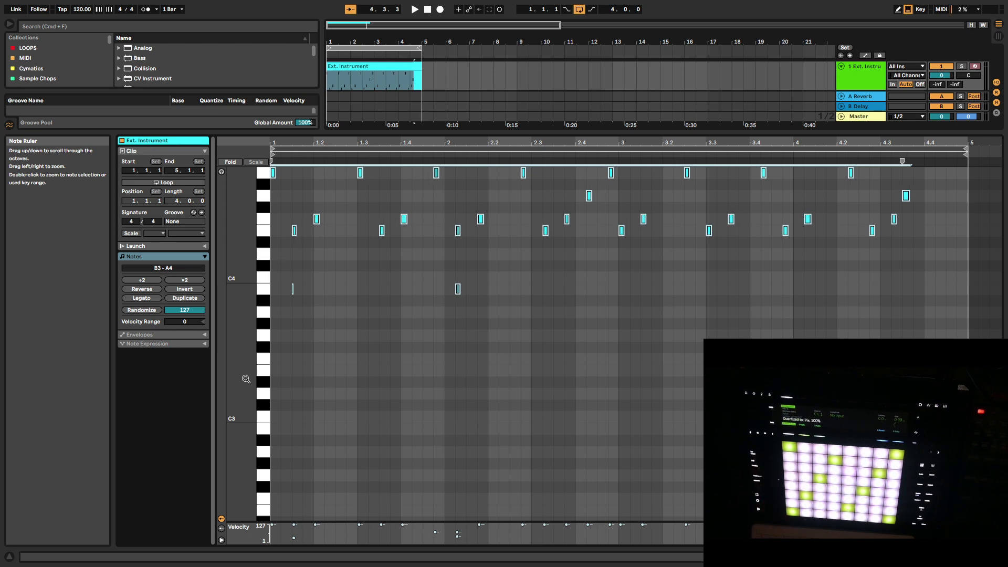
Step: Play the Ext. Instrument clip back
key("space")
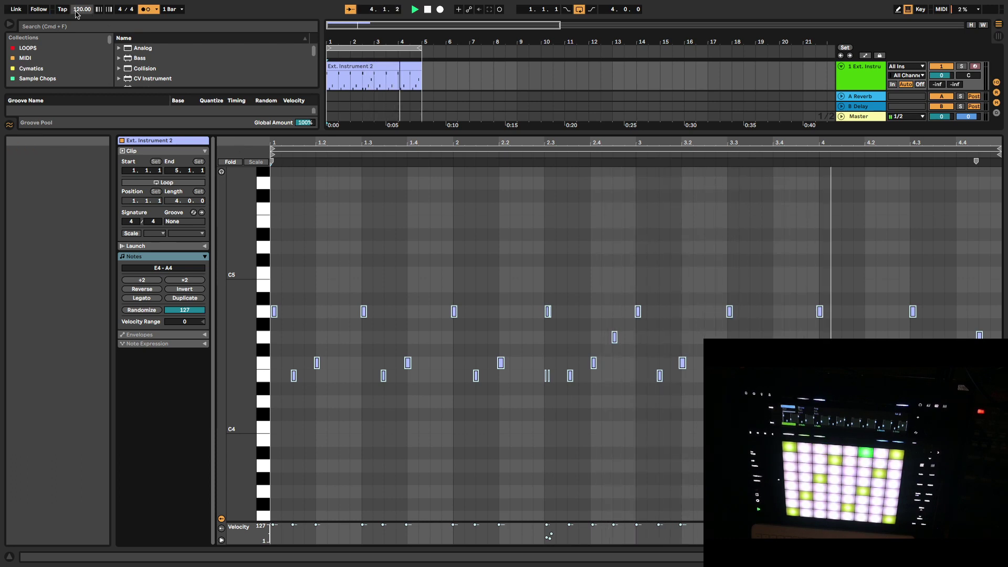
Step: Raise the song tempo from 120 to 133 BPM
left_click_drag(76, 13, 77, 6)
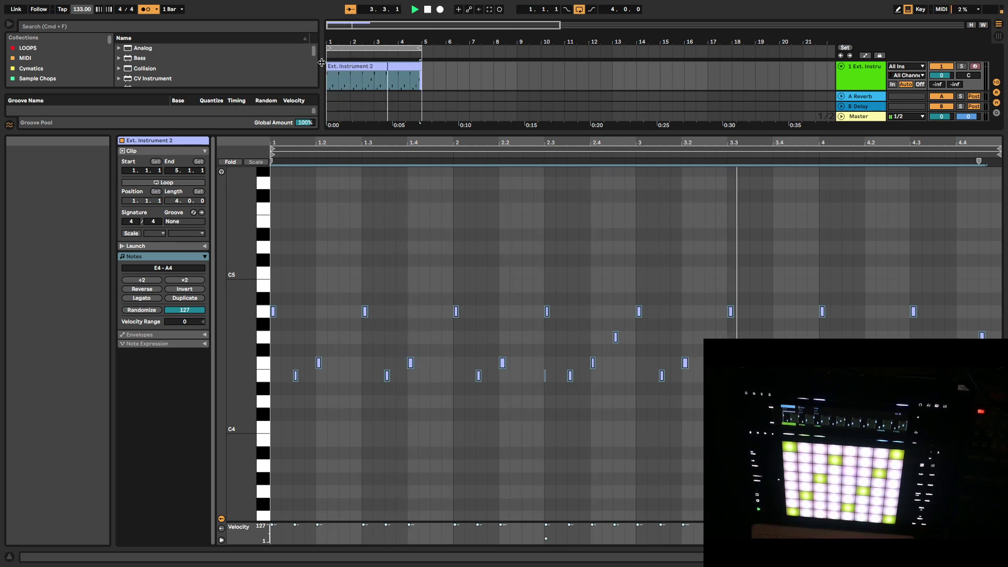
Step: Stop playback, enlarge the arrangement to show tracks 1–3, and select the Ext. Instrument 2 clip
left_click(427, 9)
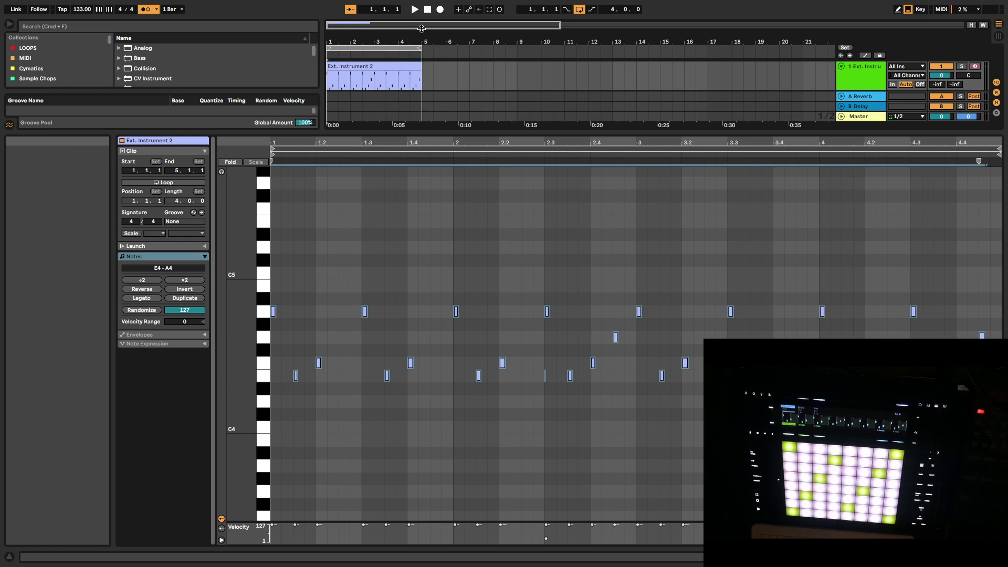
left_click_drag(504, 133, 504, 313)
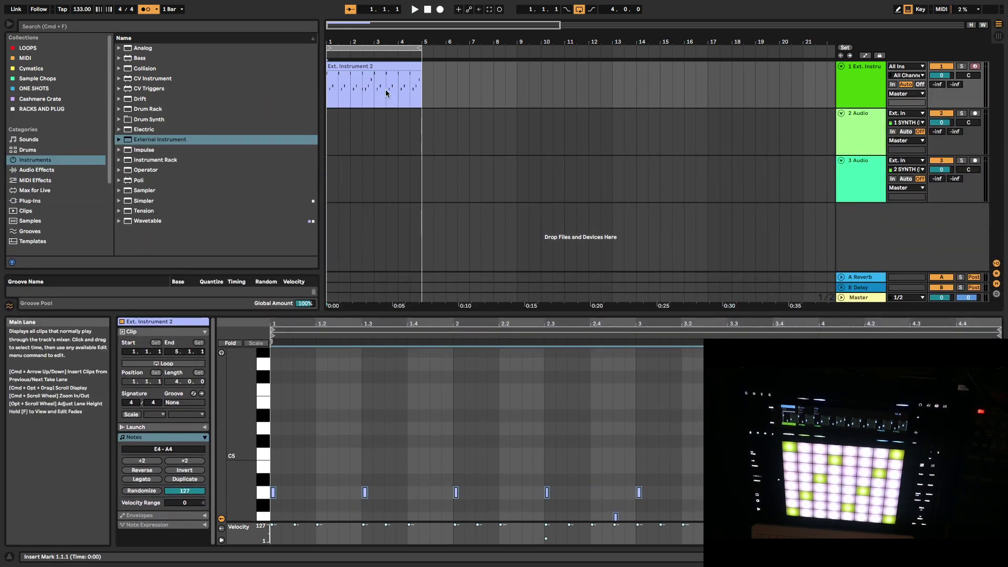
left_click(370, 67)
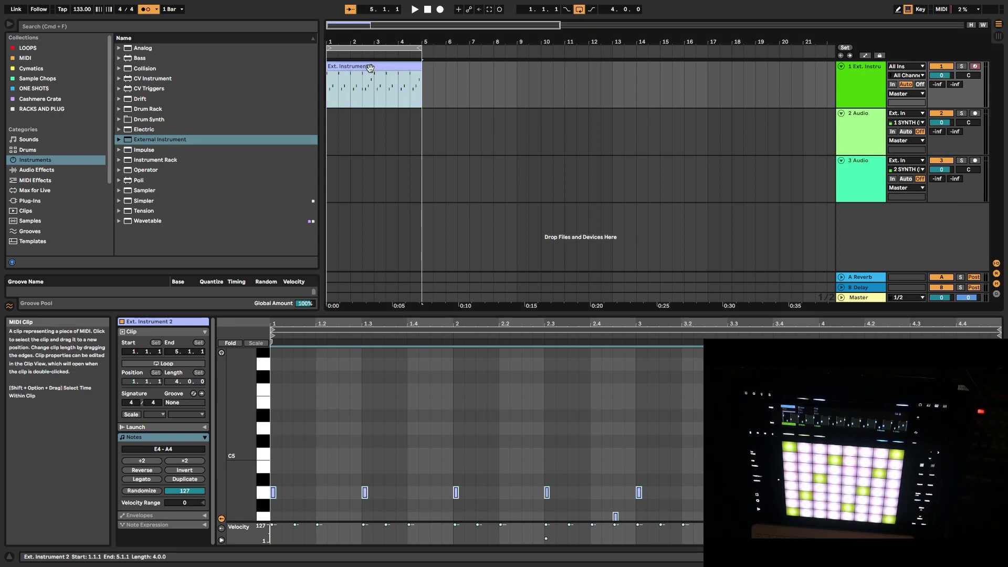
Step: Set the External Instrument's Audio From input to 11/12, after trying 9/10
left_click(861, 90)
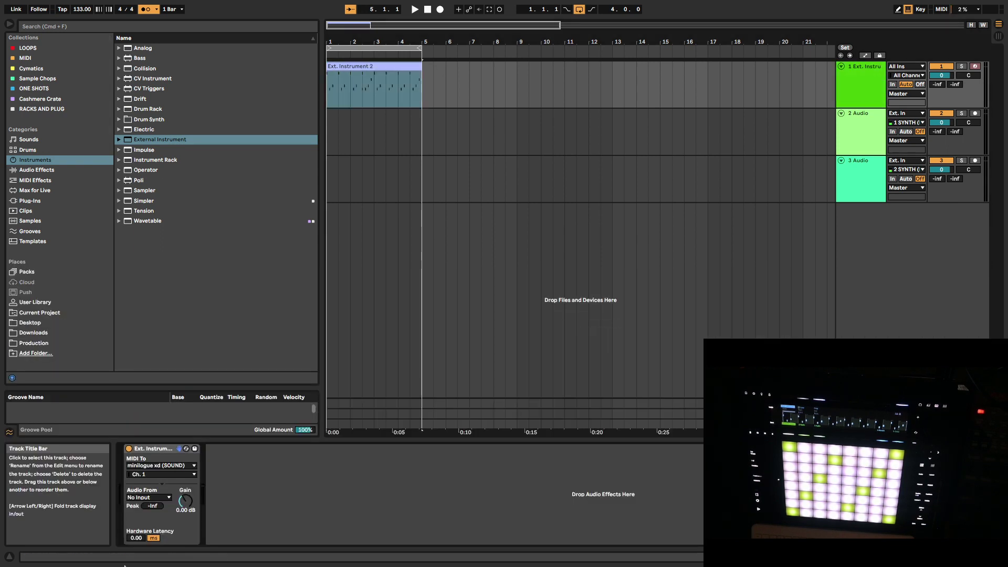
left_click(146, 499)
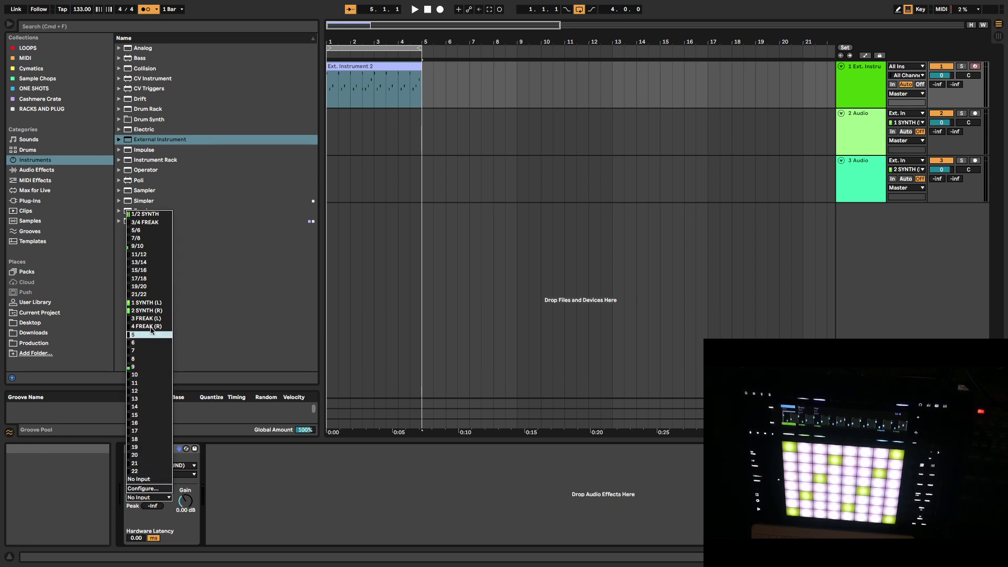
left_click(147, 246)
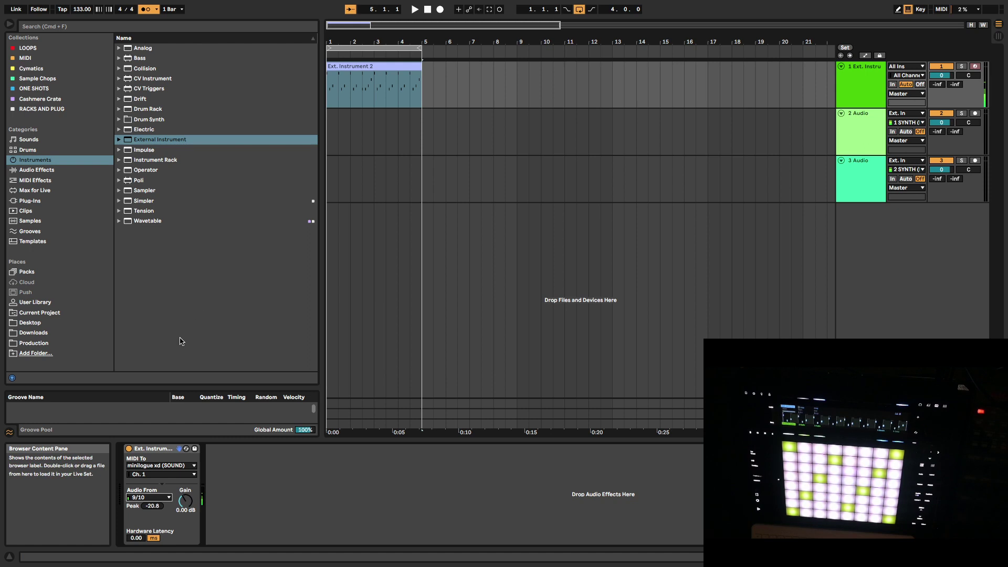
left_click(168, 496)
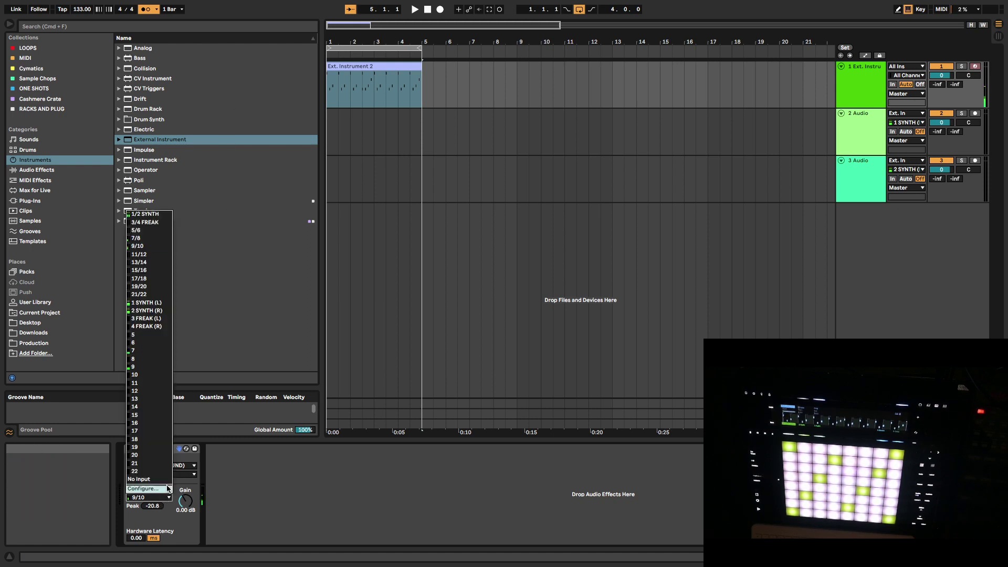
left_click(154, 256)
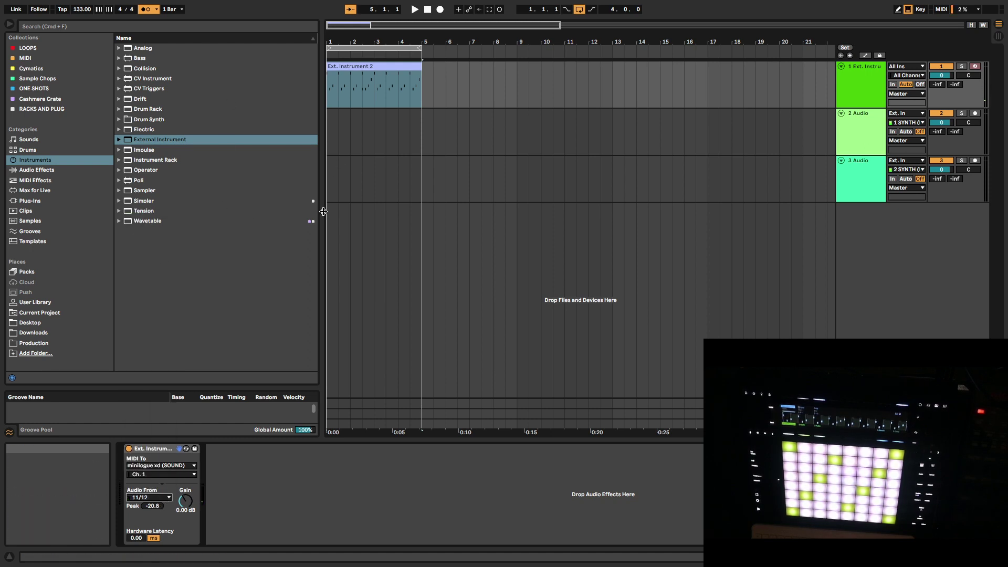
Step: Freeze track 1, skipping the wait for the instrument to fall silent
left_click(386, 68)
right_click(387, 68)
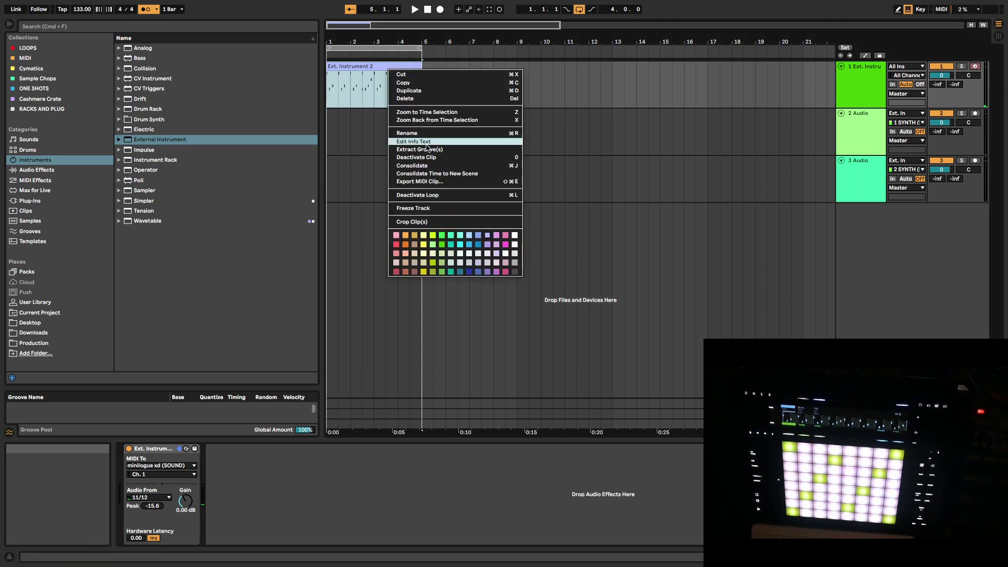
left_click(420, 209)
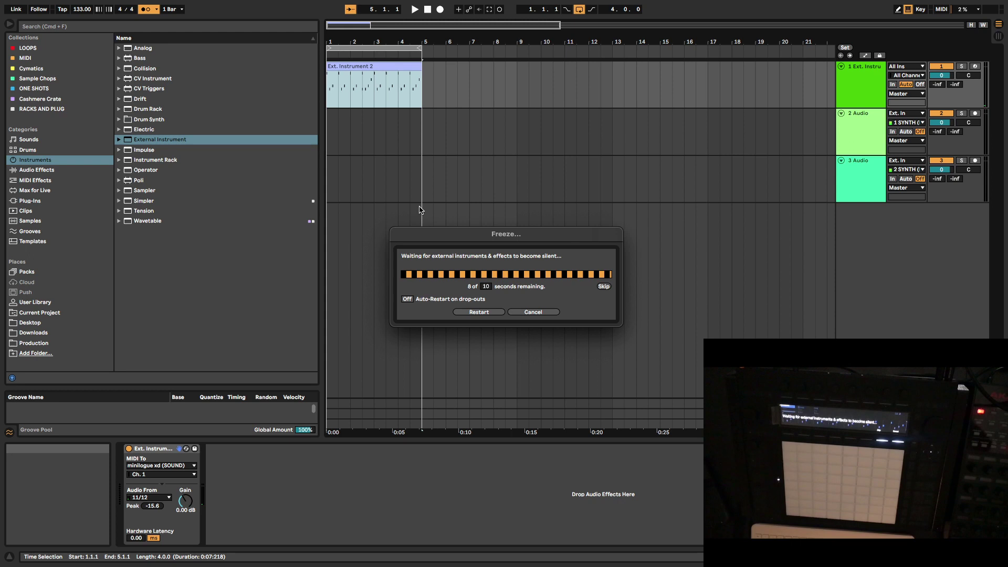
left_click(603, 287)
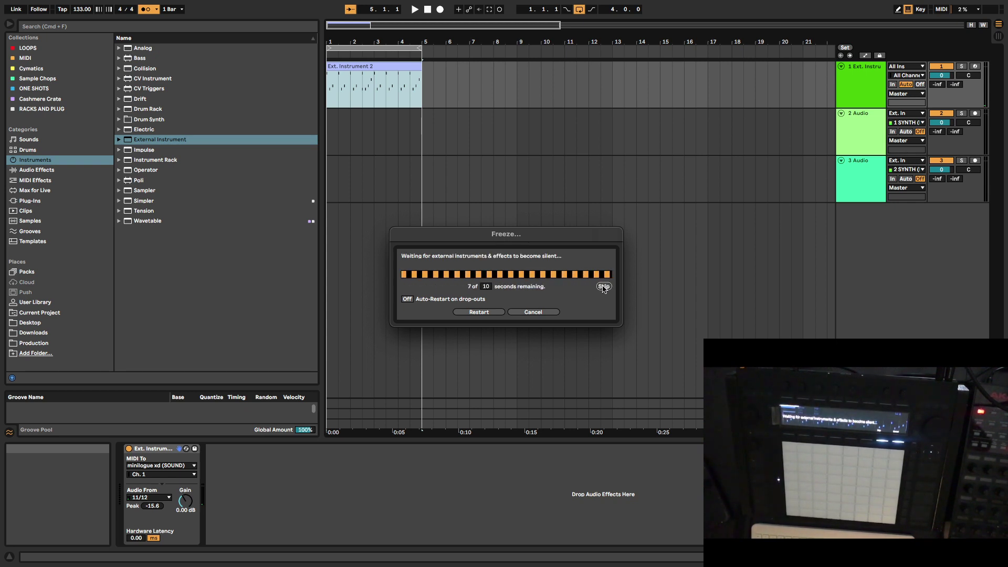
left_click(603, 287)
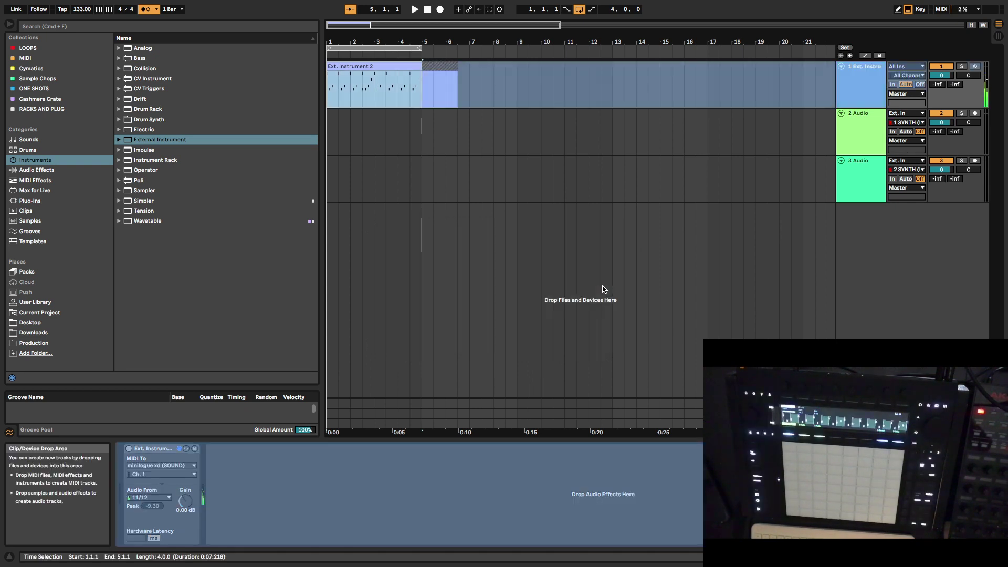
Step: Flatten the frozen track into an audio clip and make its lane taller
right_click(380, 68)
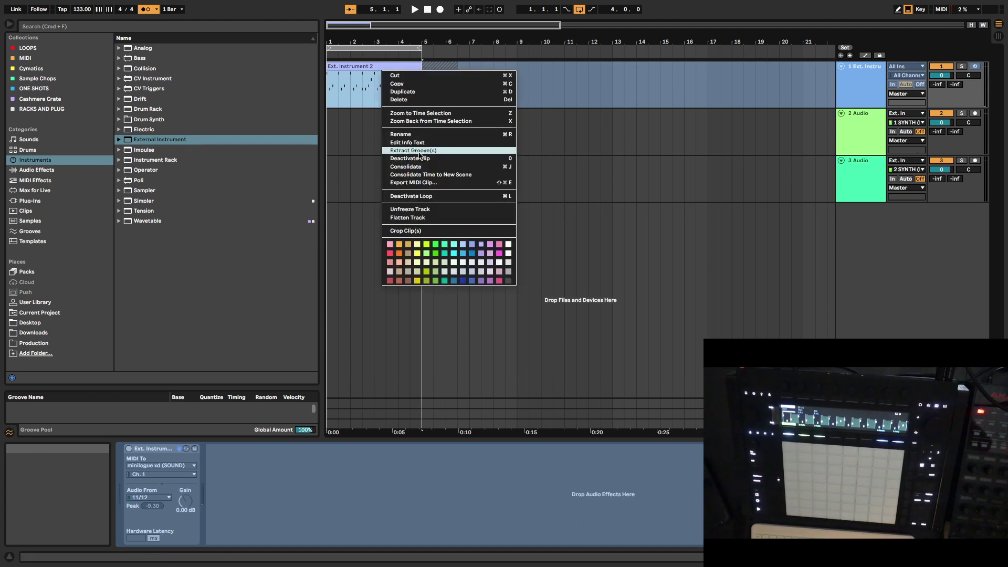
left_click(419, 222)
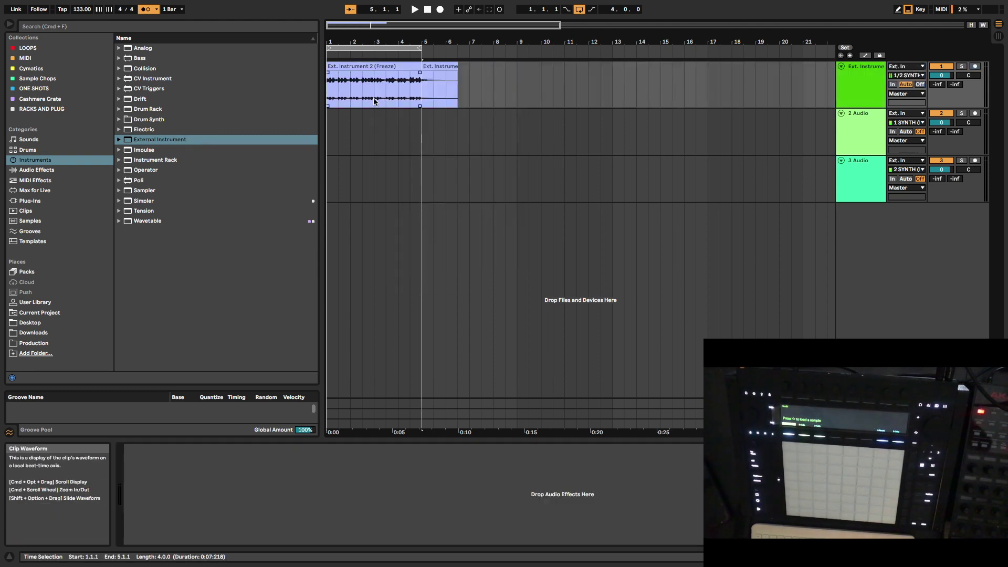
left_click_drag(878, 108, 529, 252)
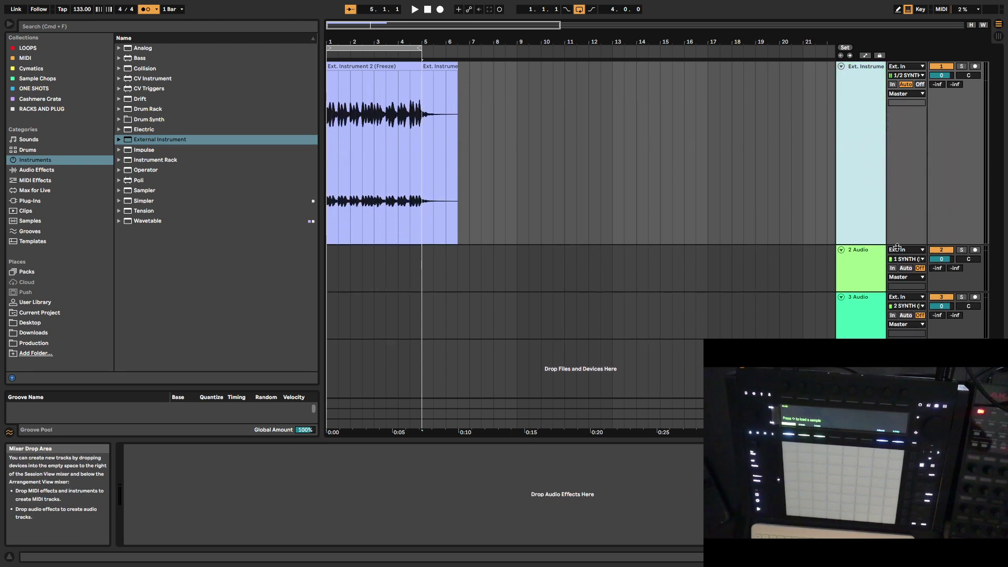
key("space")
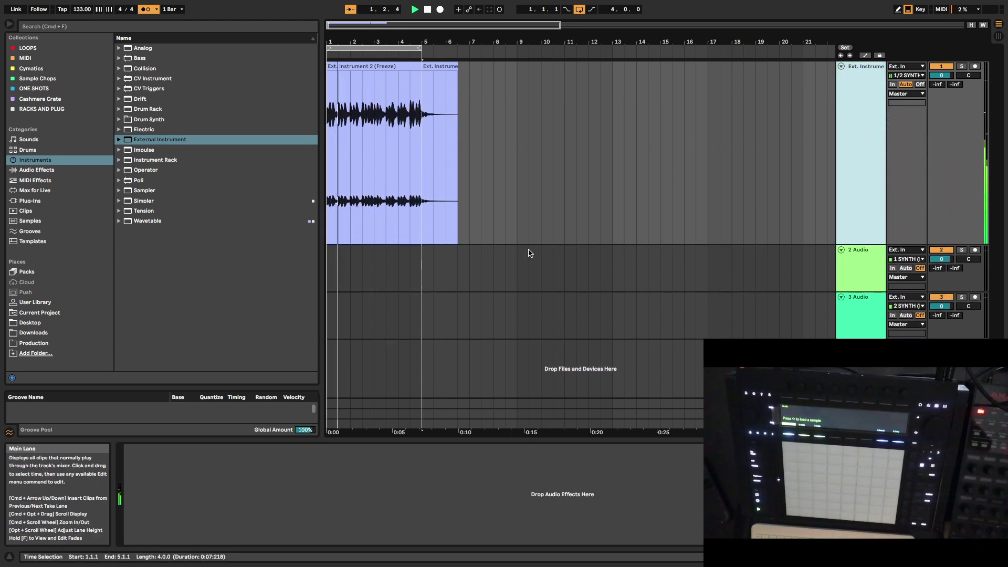